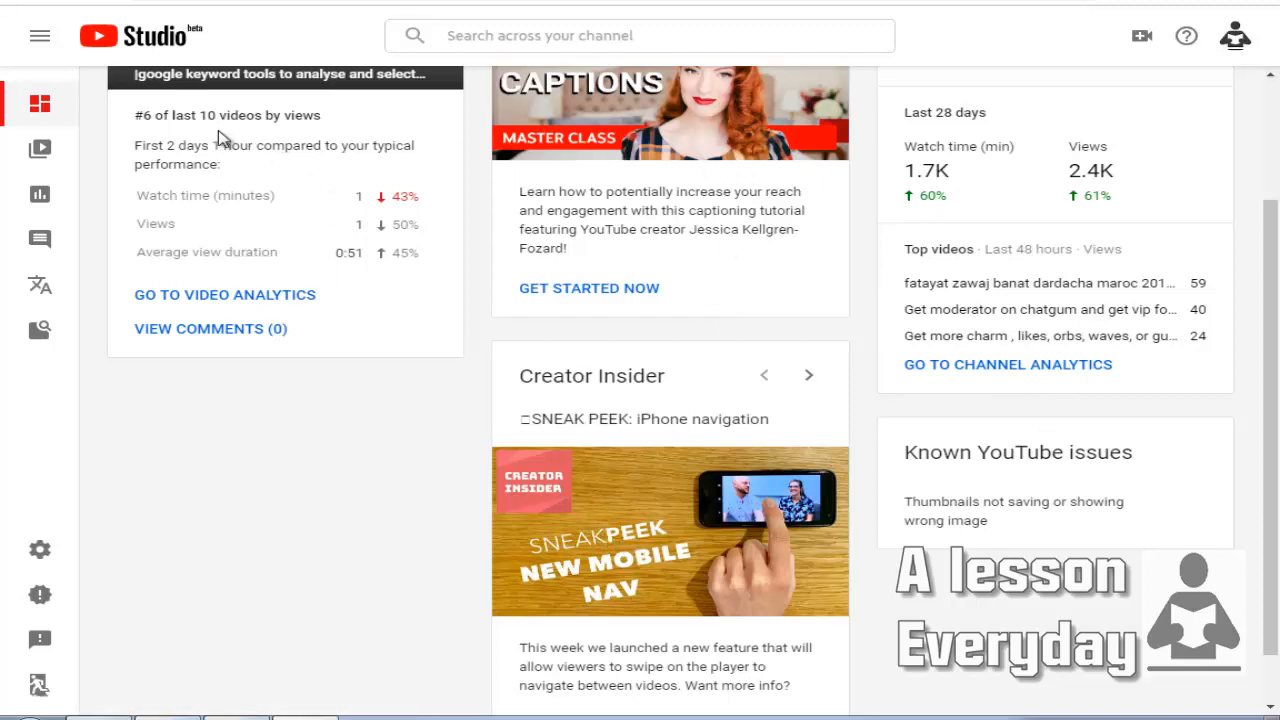
Open the uploaded video "SEO(part 12) Using Ads.google.com 2019" in the video editor and check the video ID in its URL.
mouse_move(272, 138)
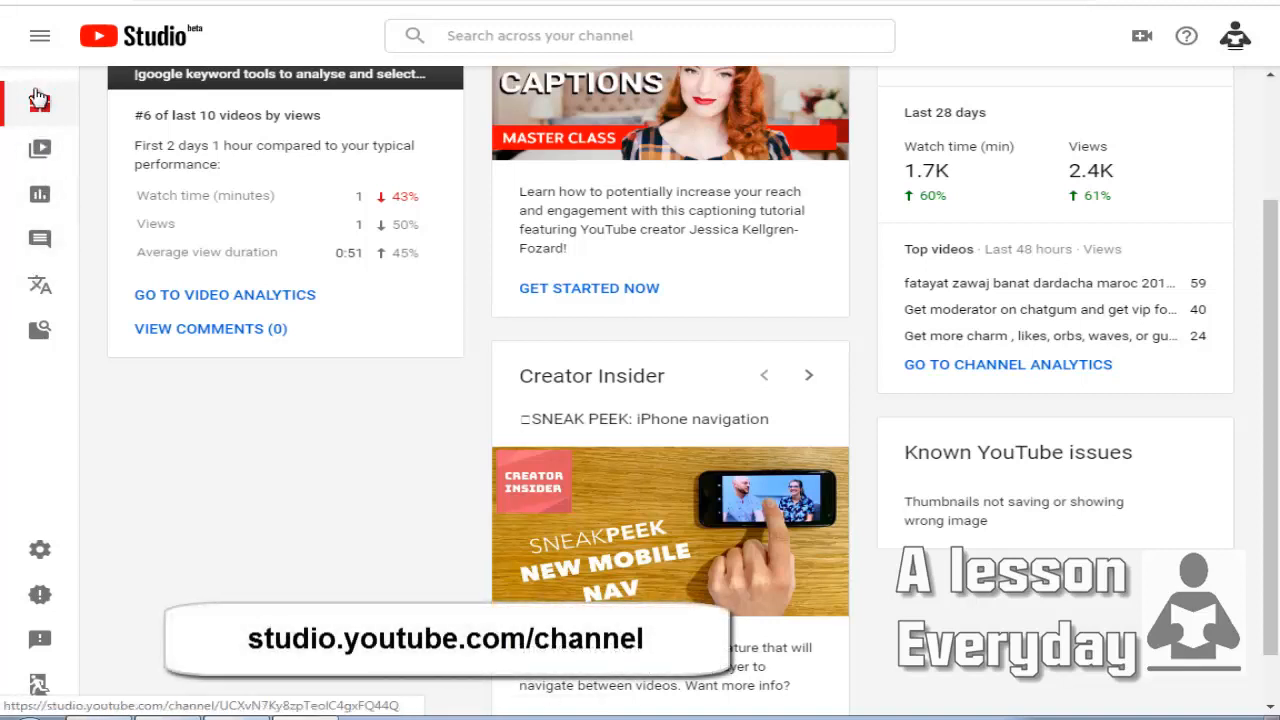
click(40, 150)
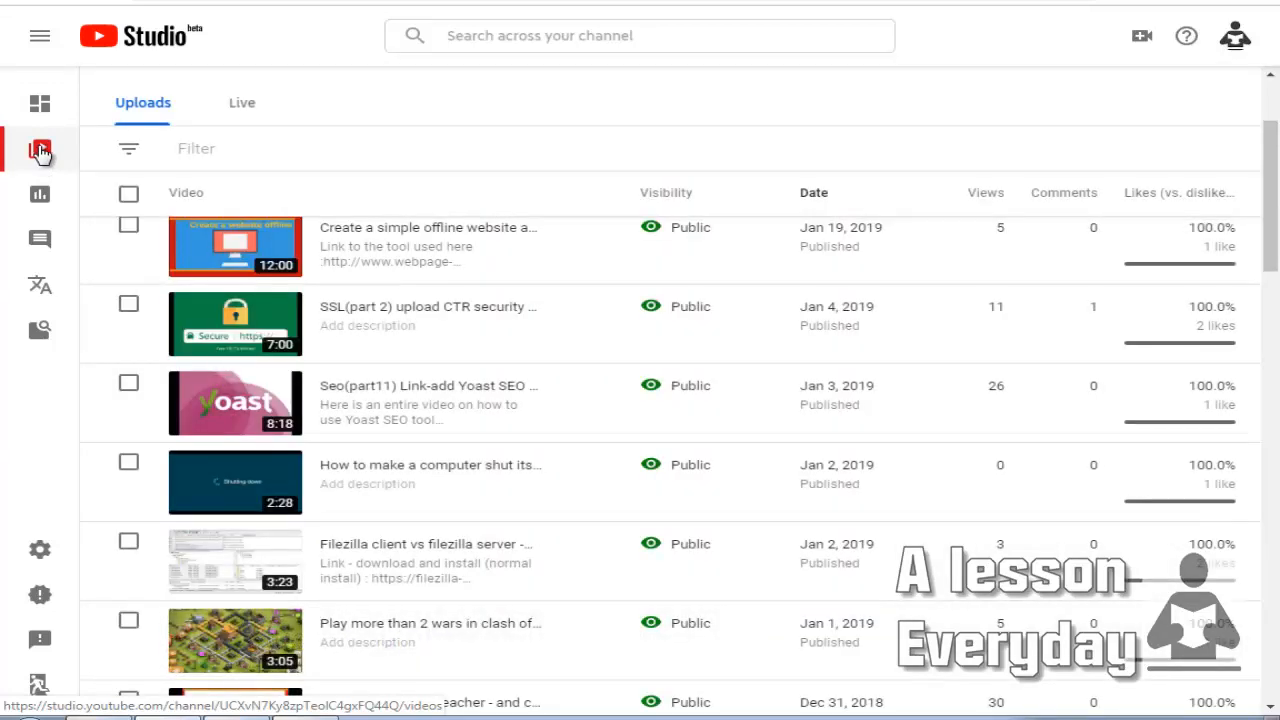
scroll(330, 298, up, 2)
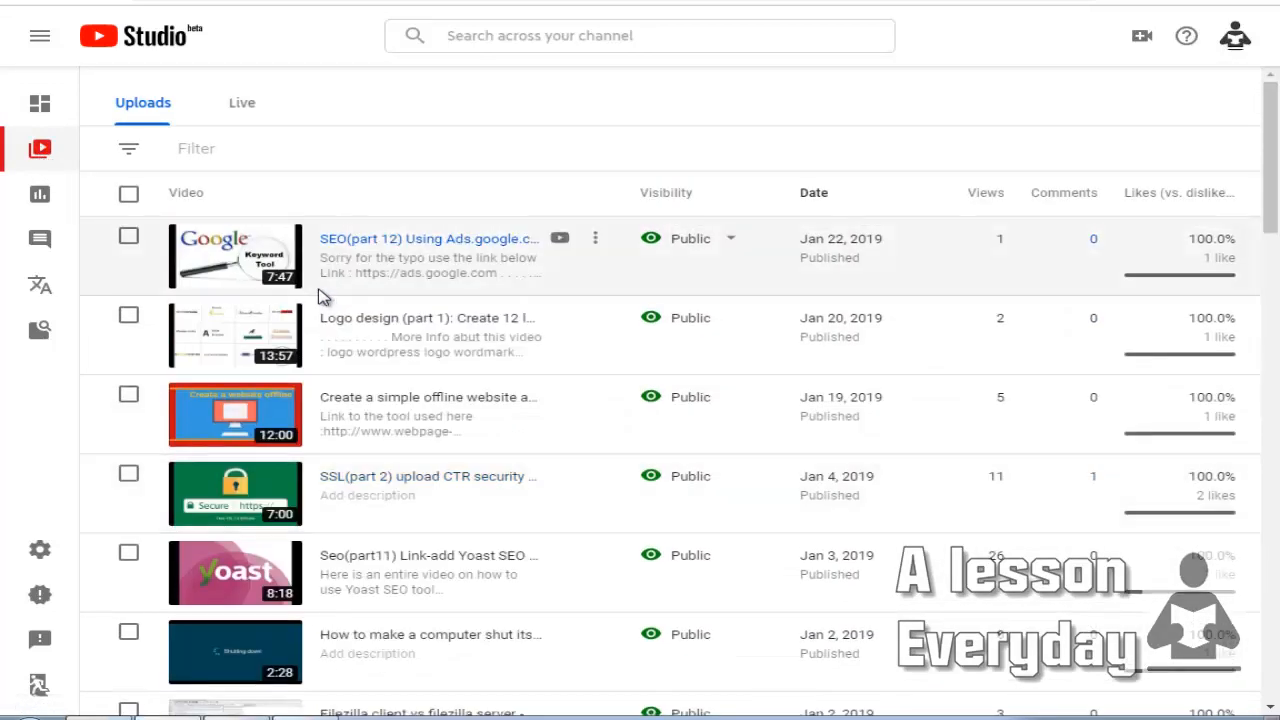
click(424, 244)
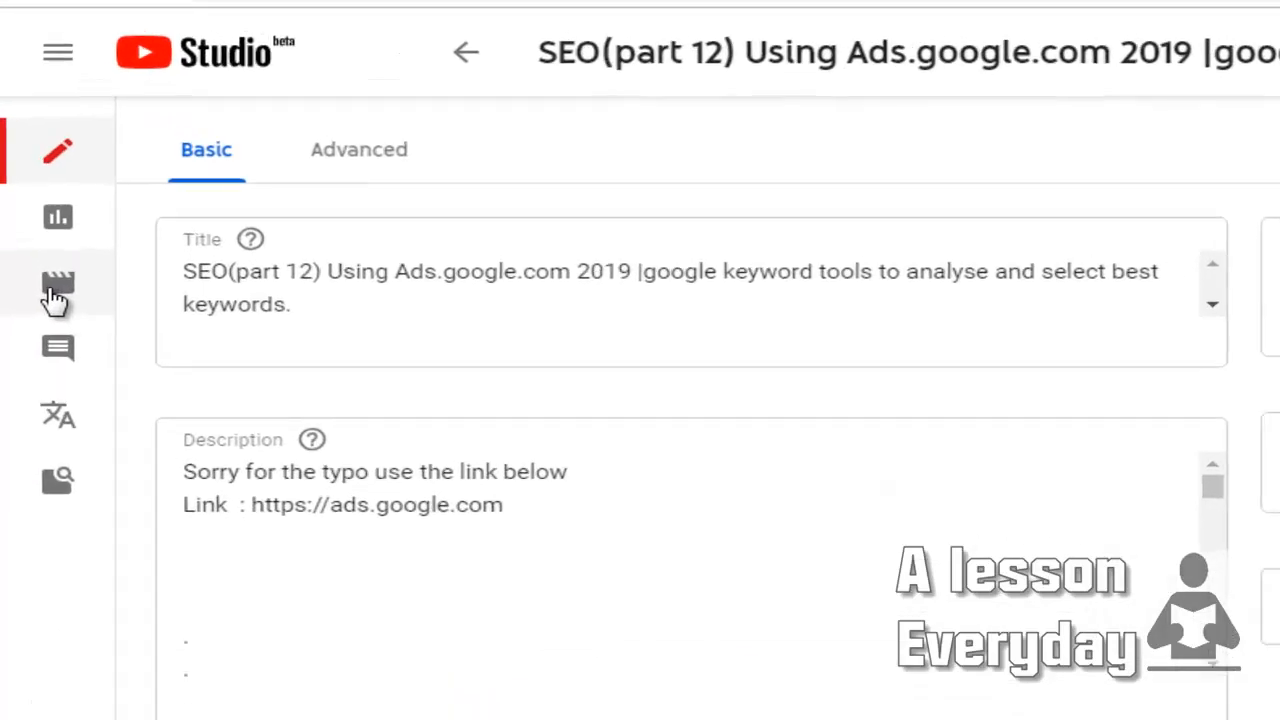
click(52, 288)
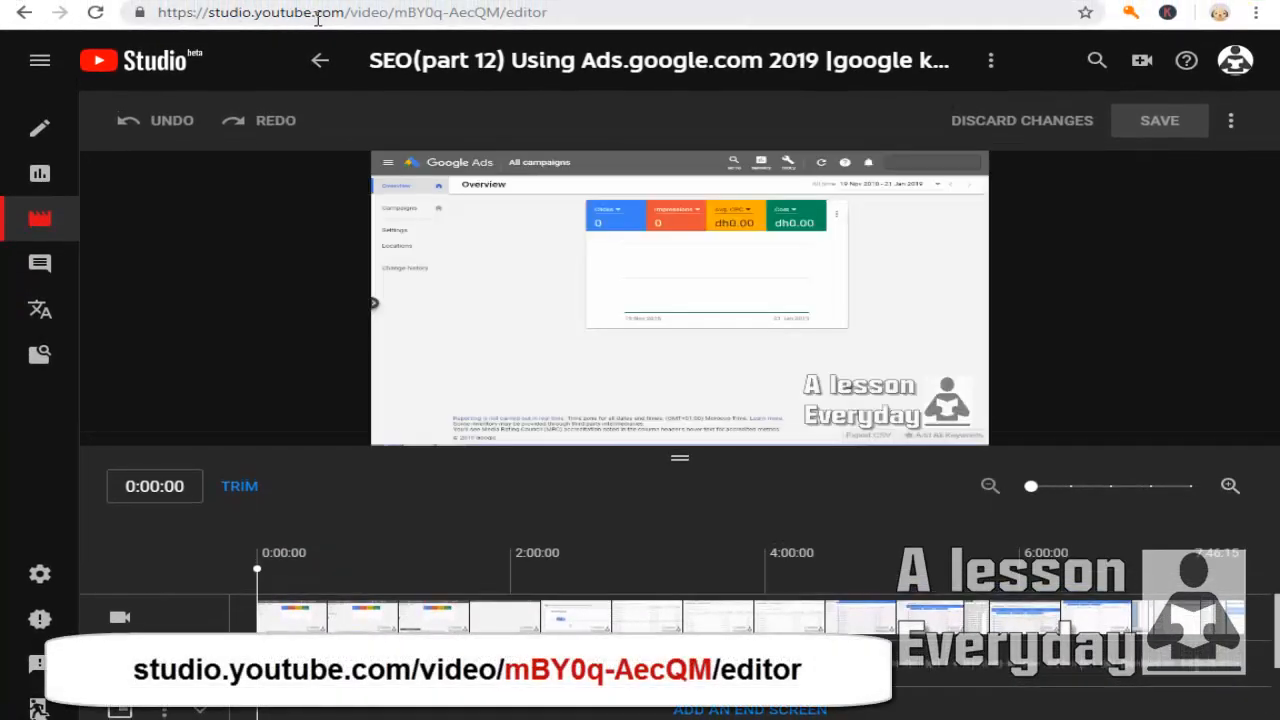
click(455, 12)
click(467, 14)
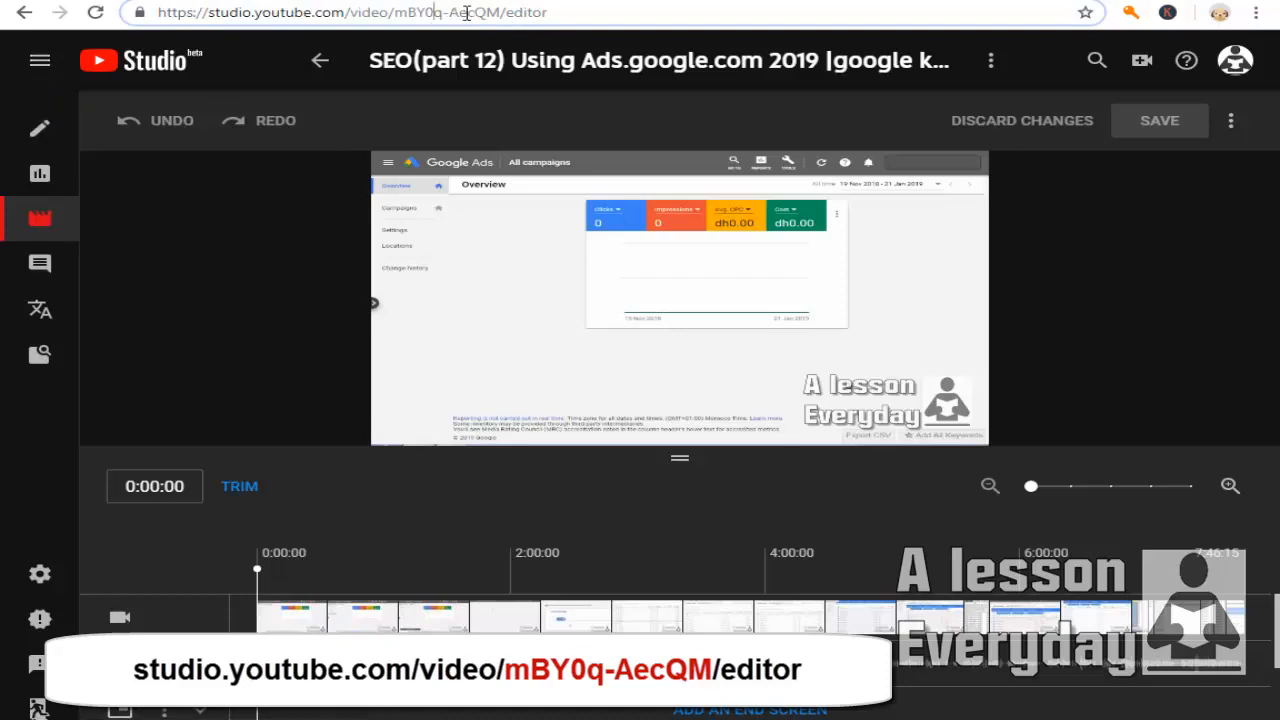
Add an end screen using the "2 videos or playlists, 1 subscribe" template with the subscribe circle between the two videos.
mouse_move(578, 341)
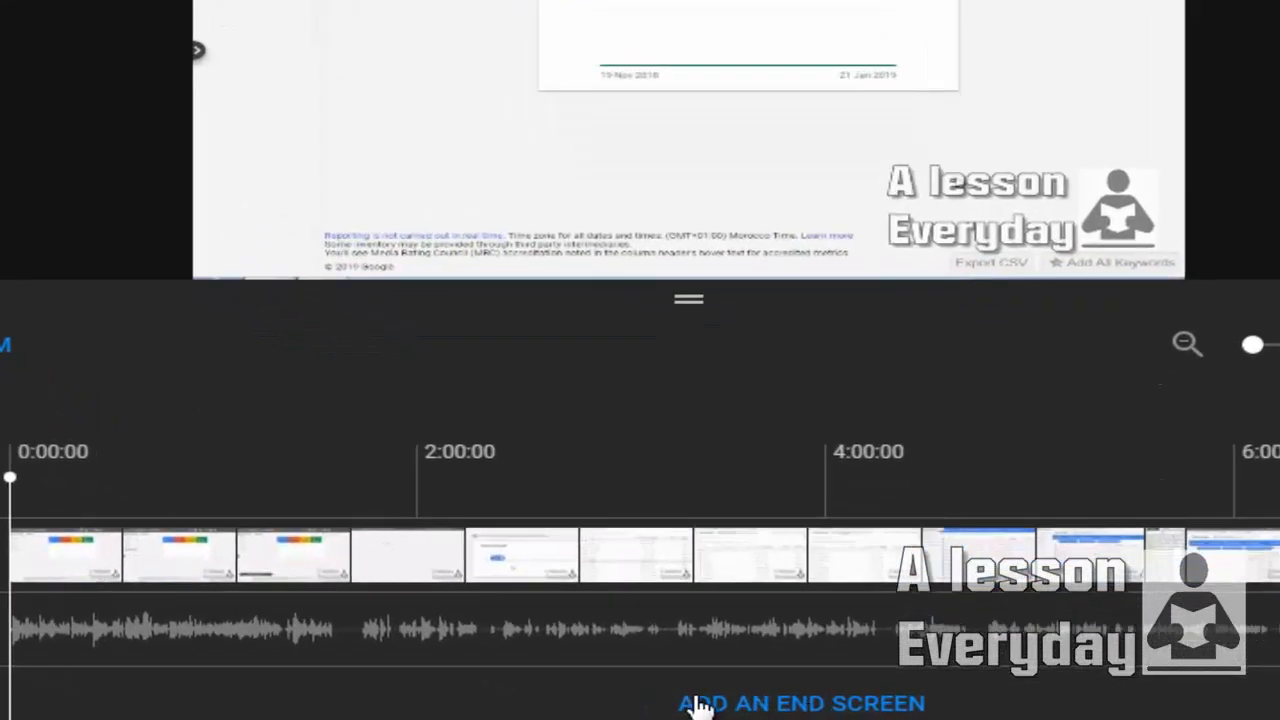
click(740, 703)
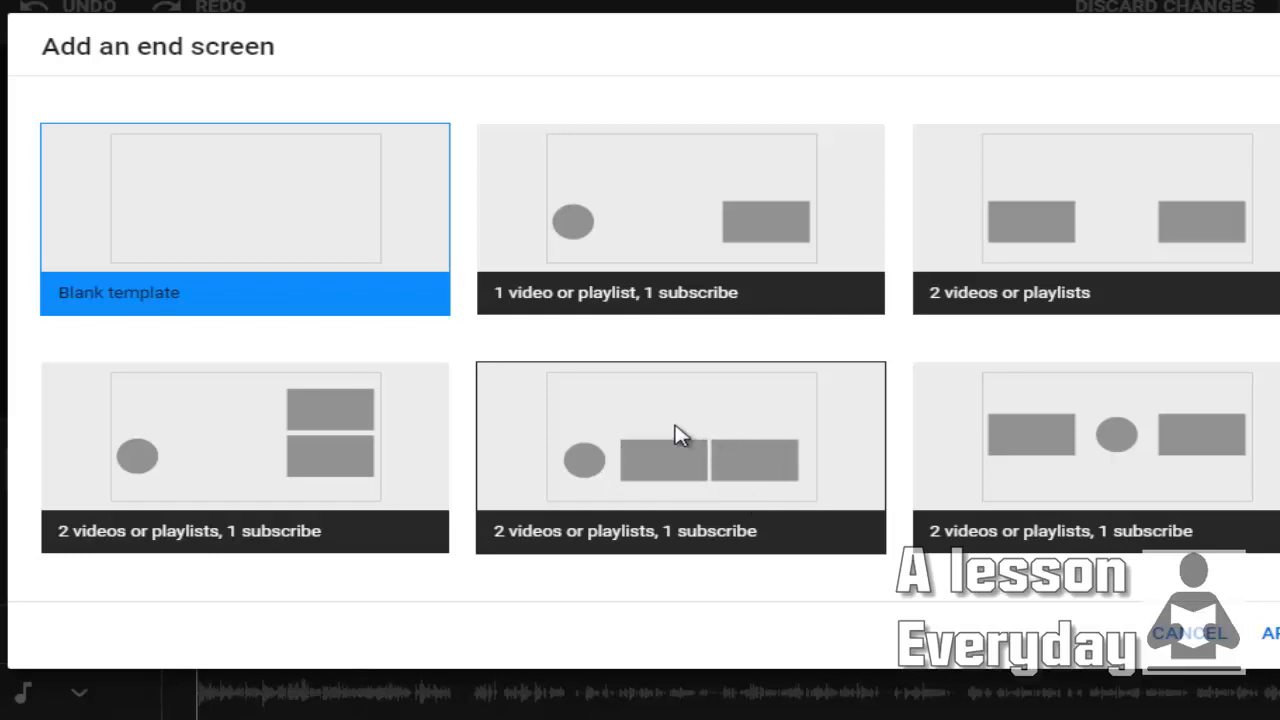
click(1103, 434)
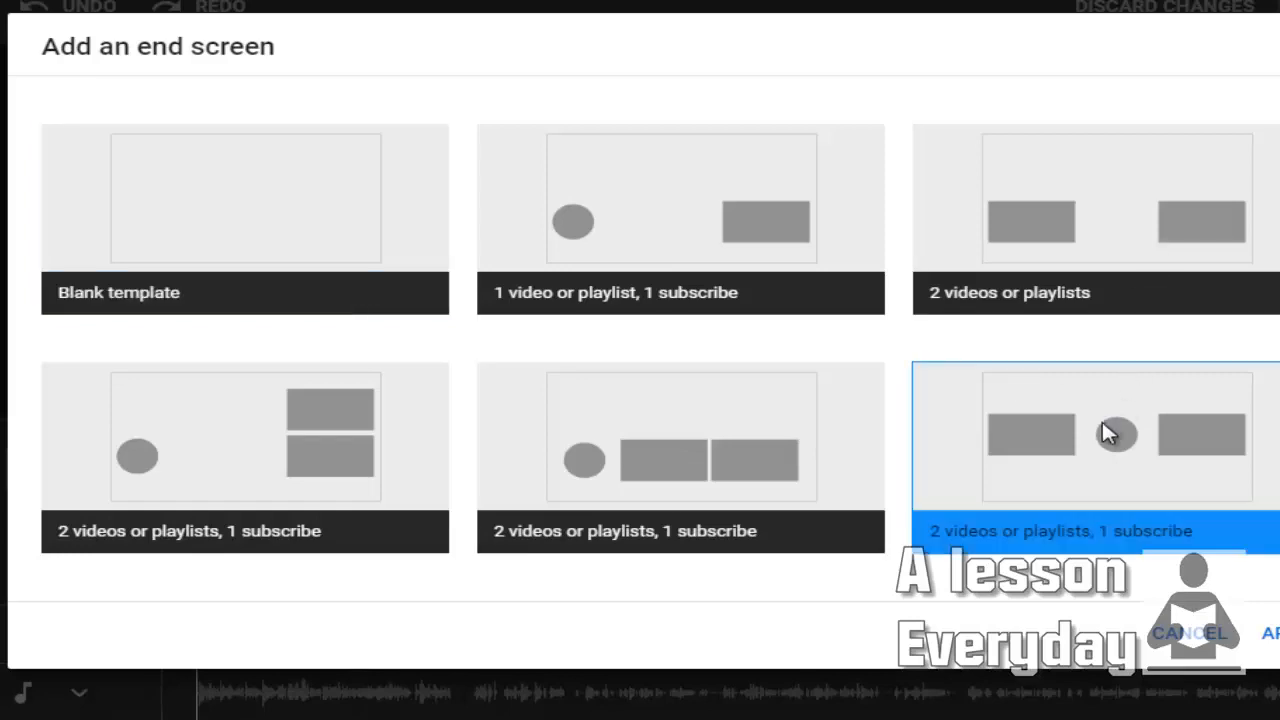
click(1270, 632)
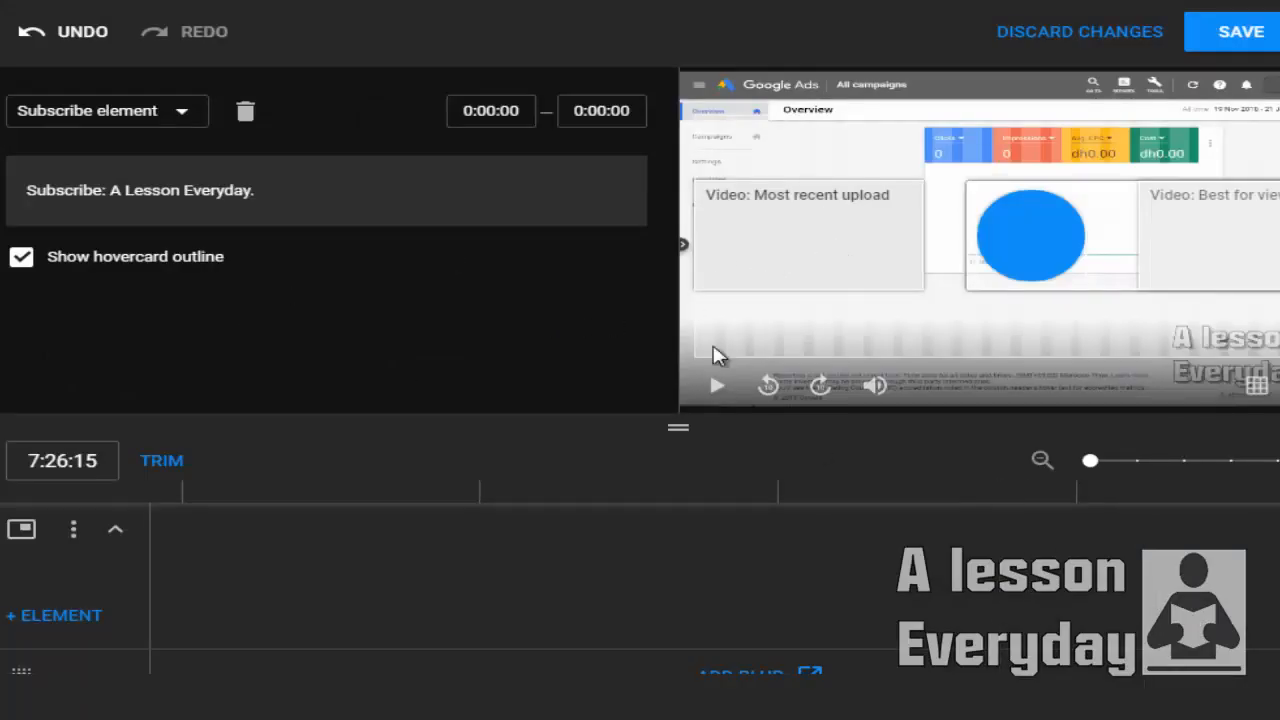
Set the "Most recent upload" element to the specific video "Create a simple offline website" and turn off the subscribe element's hovercard outline.
click(774, 256)
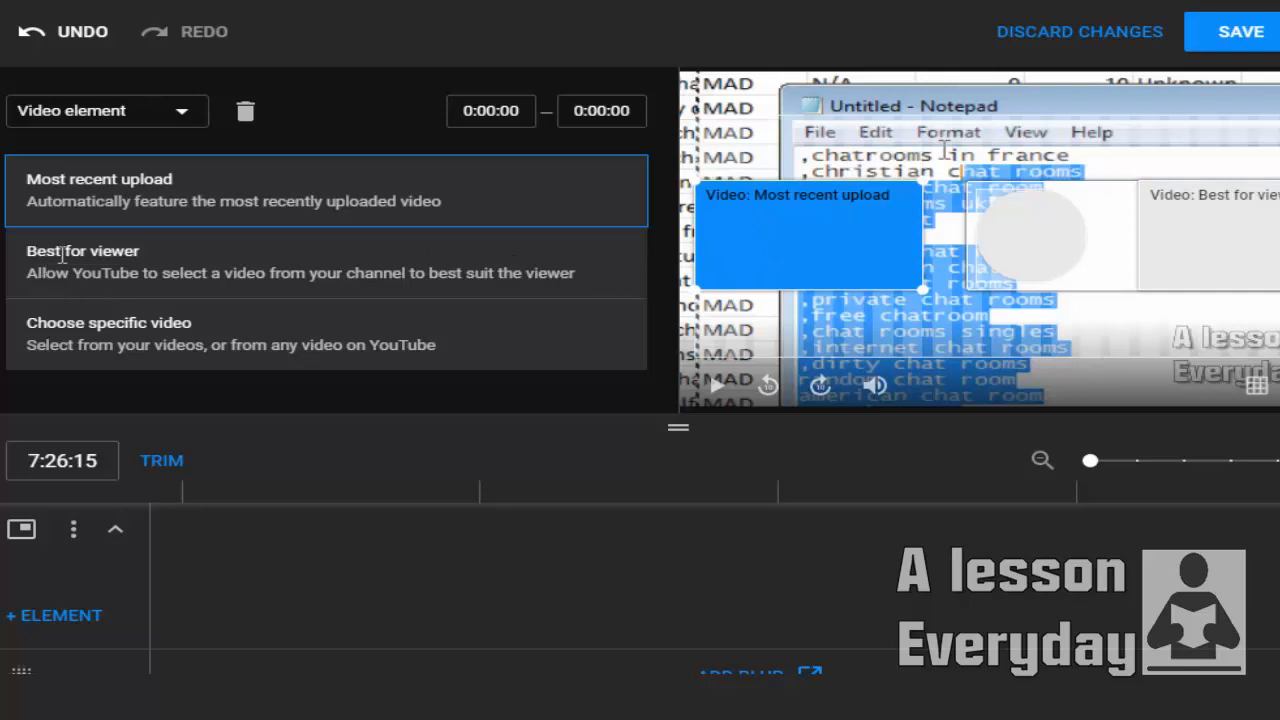
click(86, 339)
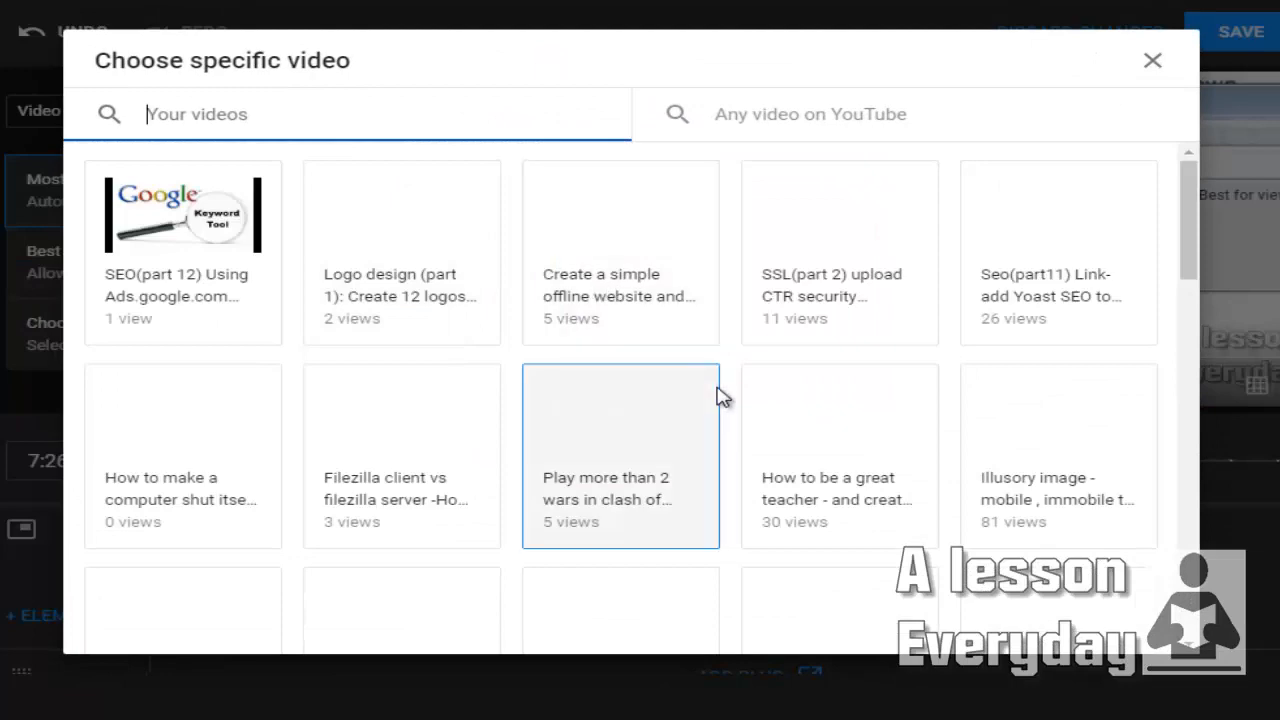
click(640, 295)
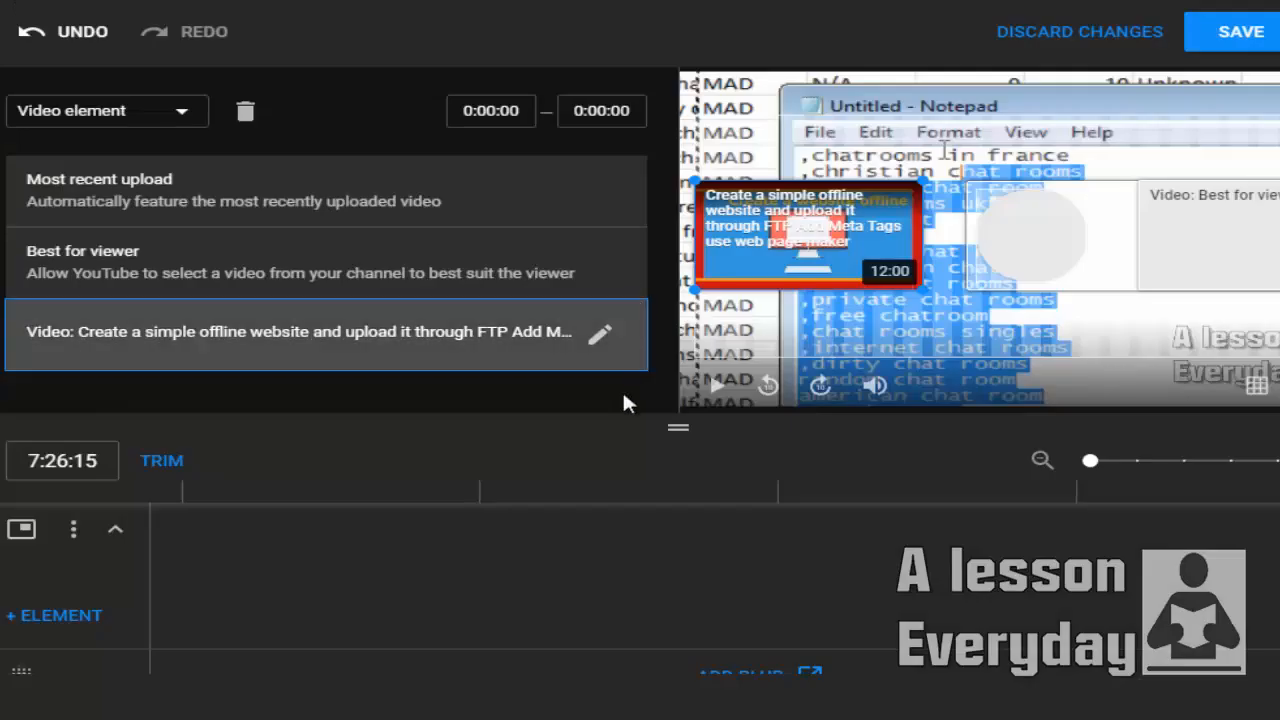
click(1021, 265)
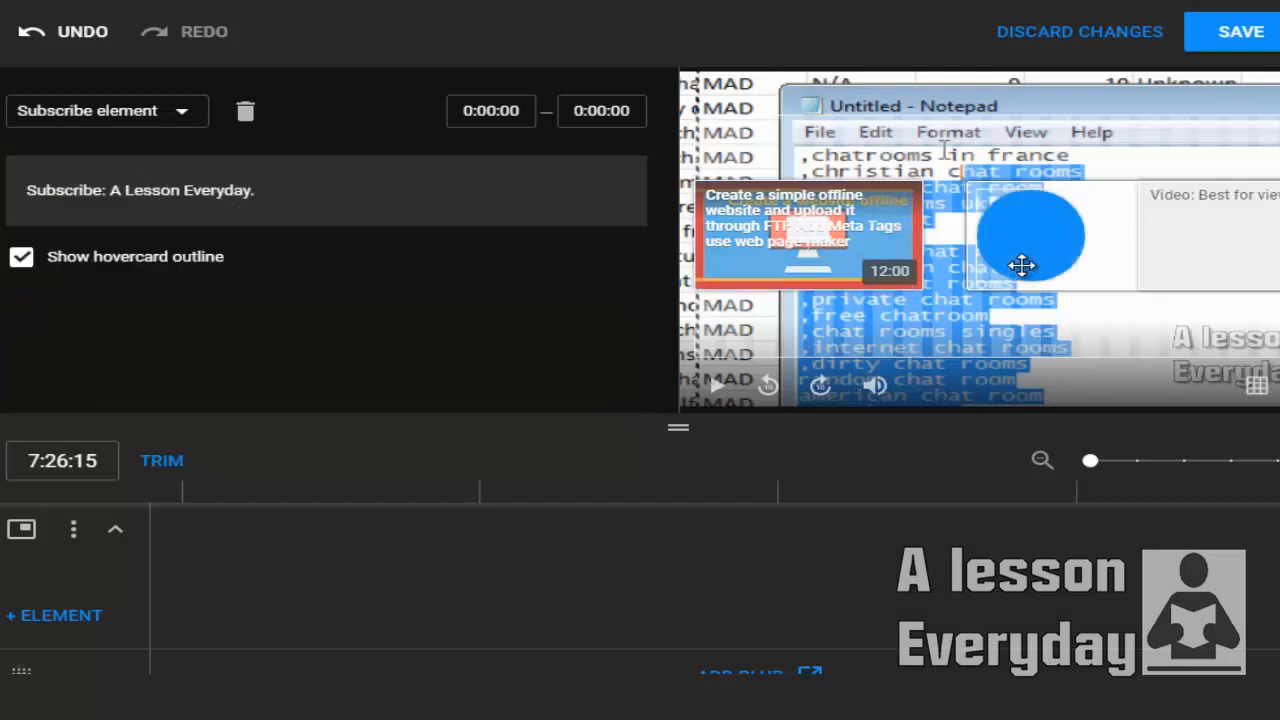
click(108, 262)
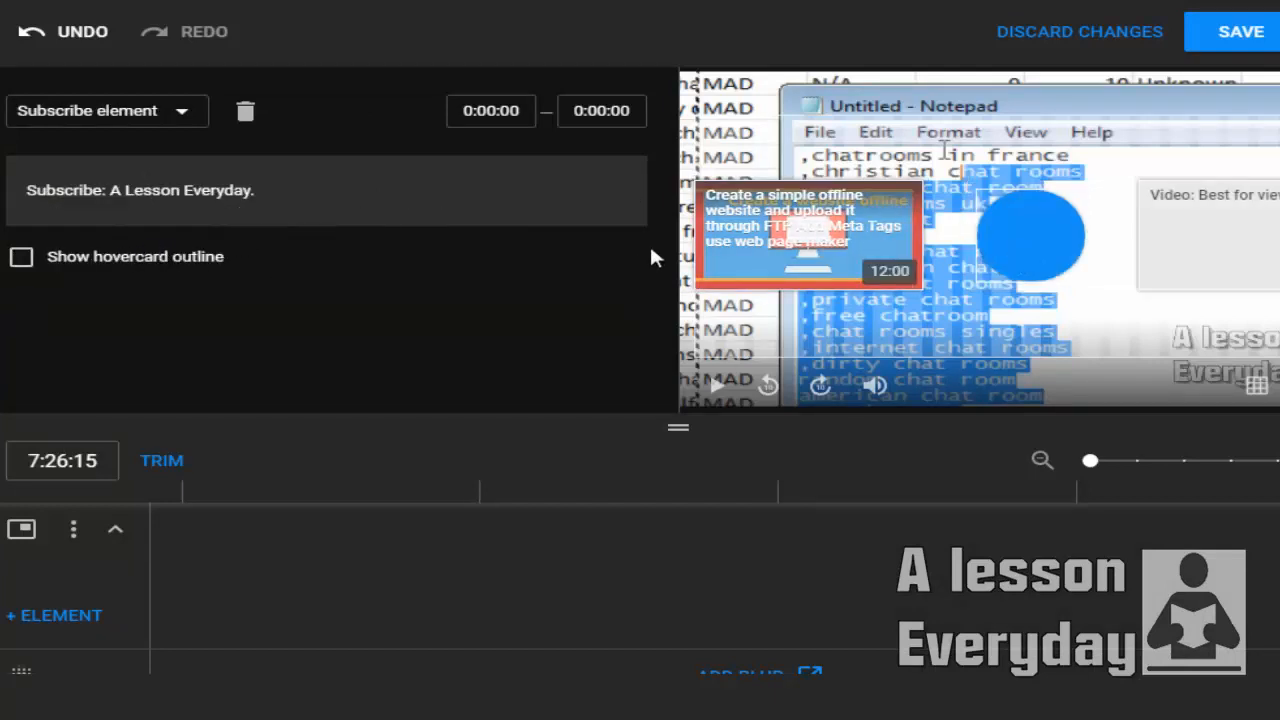
Set the "Best for viewer" video element to the specific video "How to make a computer shut itself down".
click(1223, 274)
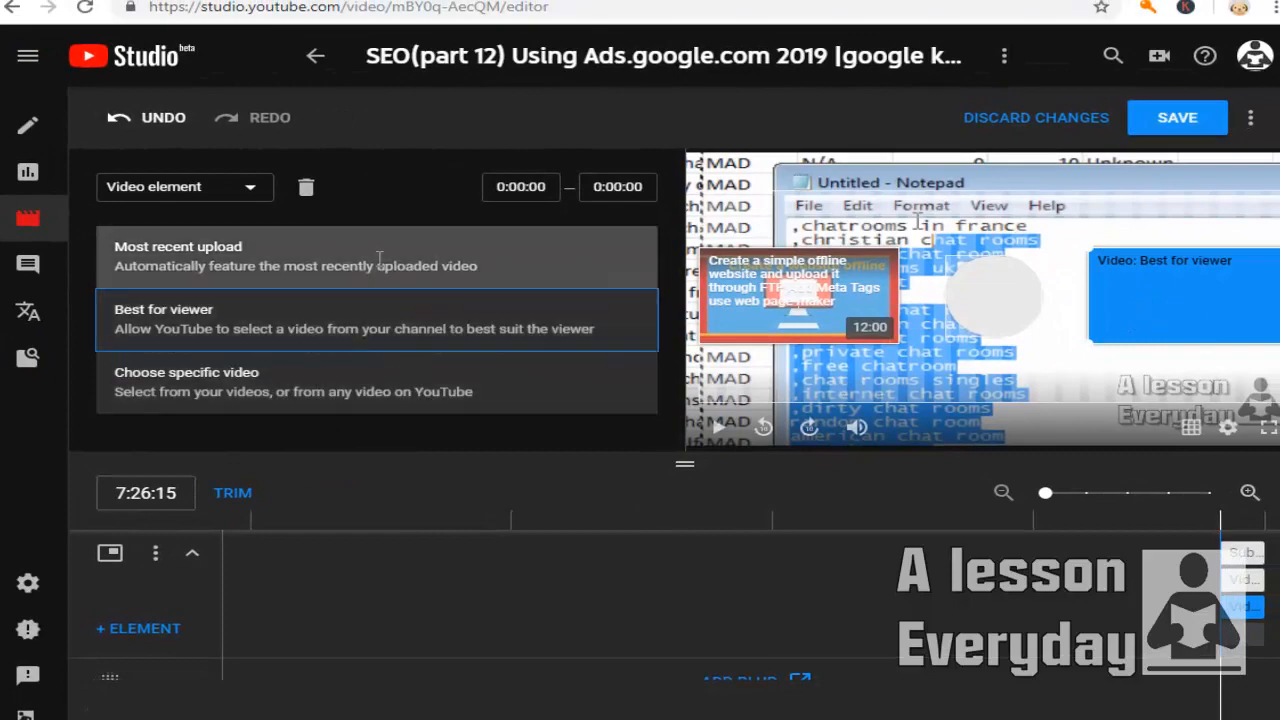
click(324, 393)
click(324, 393)
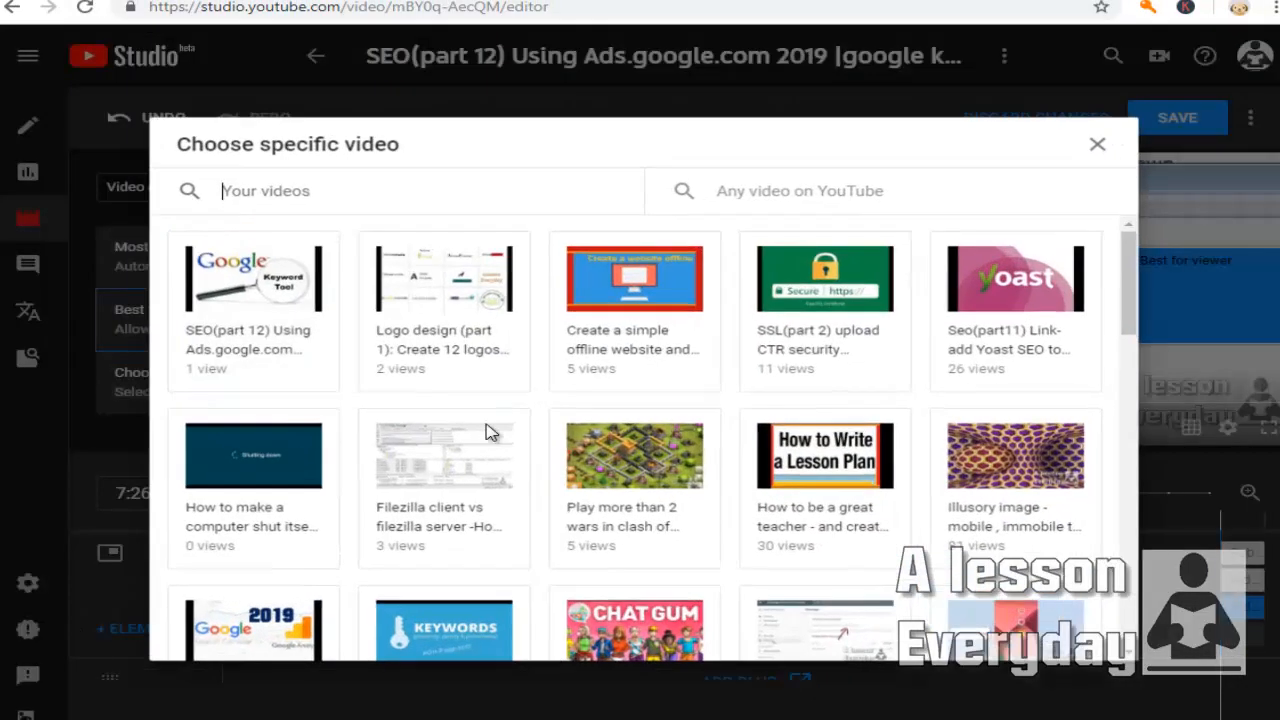
click(292, 483)
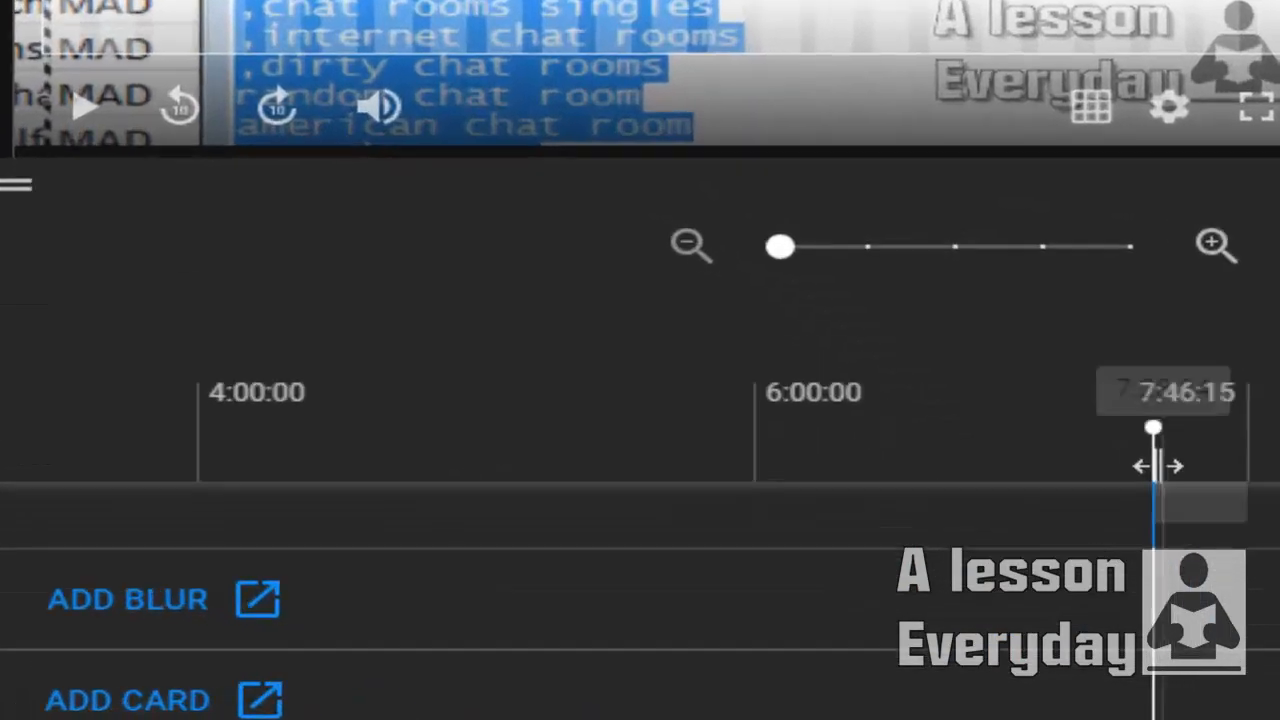
Add a fourth end screen element of type Video on the timeline, starting at 7:34:13.
scroll(1105, 580, up, 1)
scroll(1146, 704, down, 1)
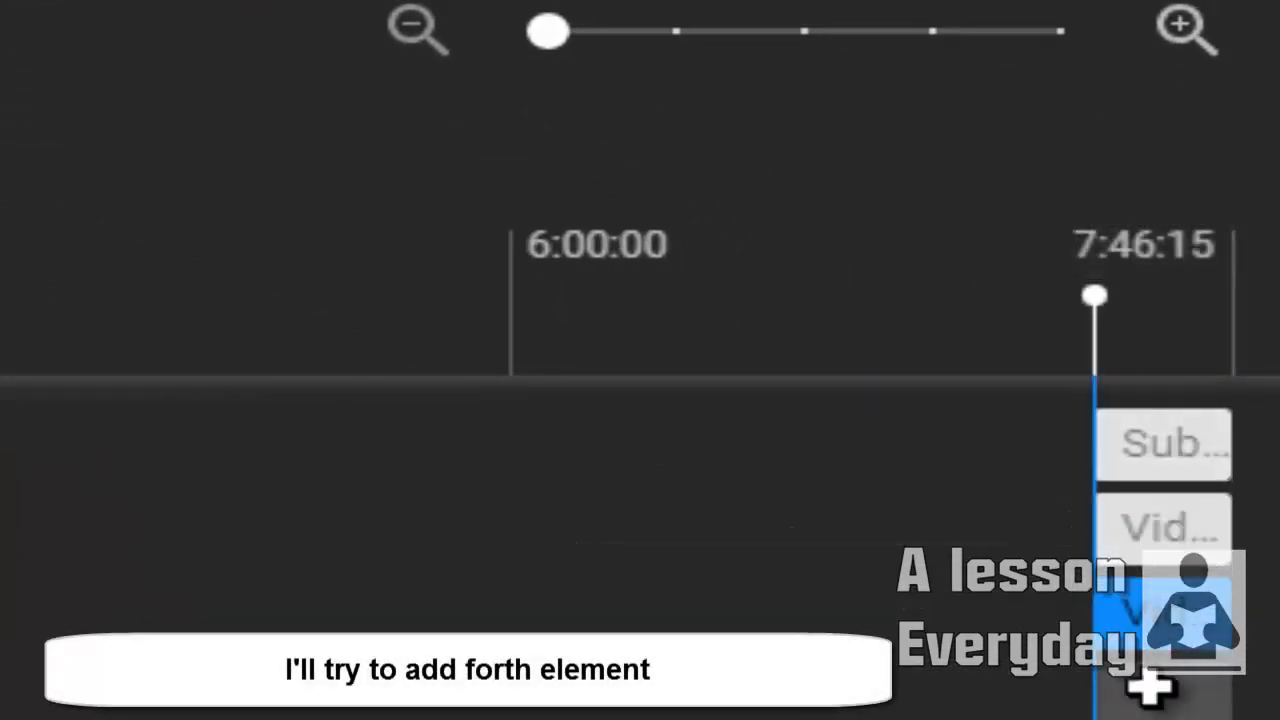
click(1151, 687)
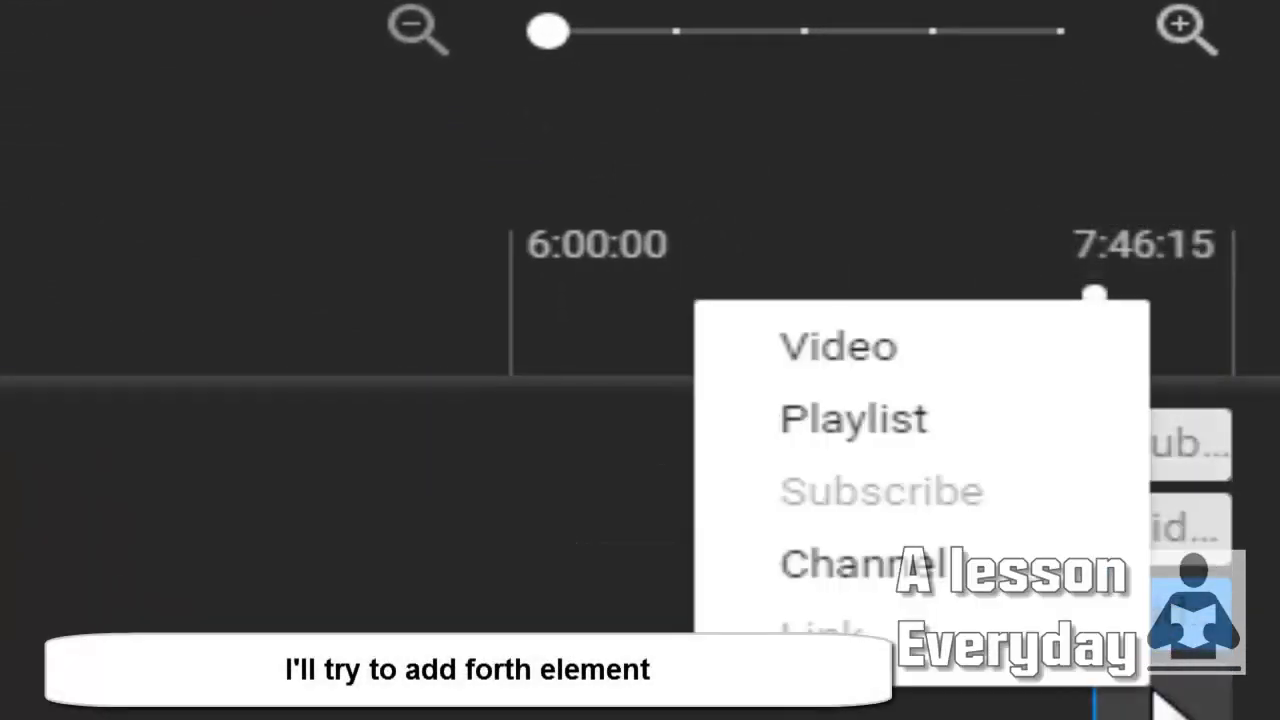
click(882, 372)
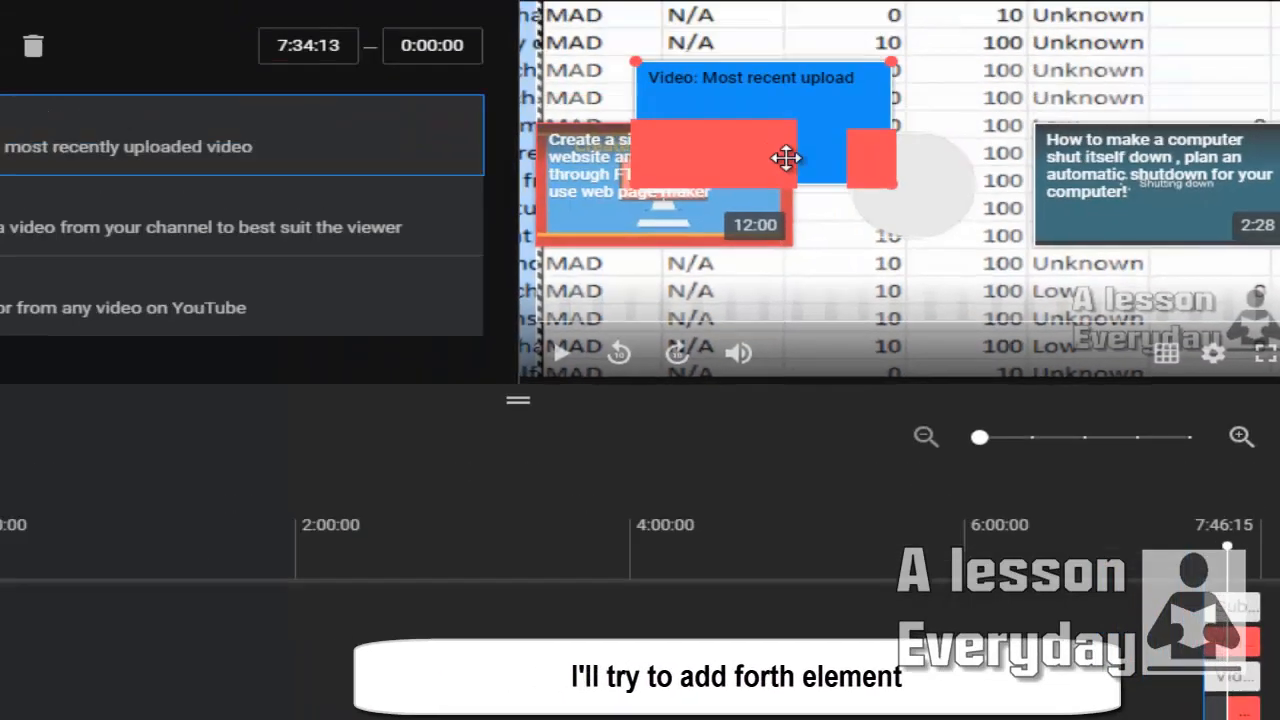
Place the new video element below the subscribe circle and move the circle and both other videos up so no elements overlap.
drag(786, 160, 969, 417)
drag(971, 260, 952, 203)
drag(777, 250, 784, 179)
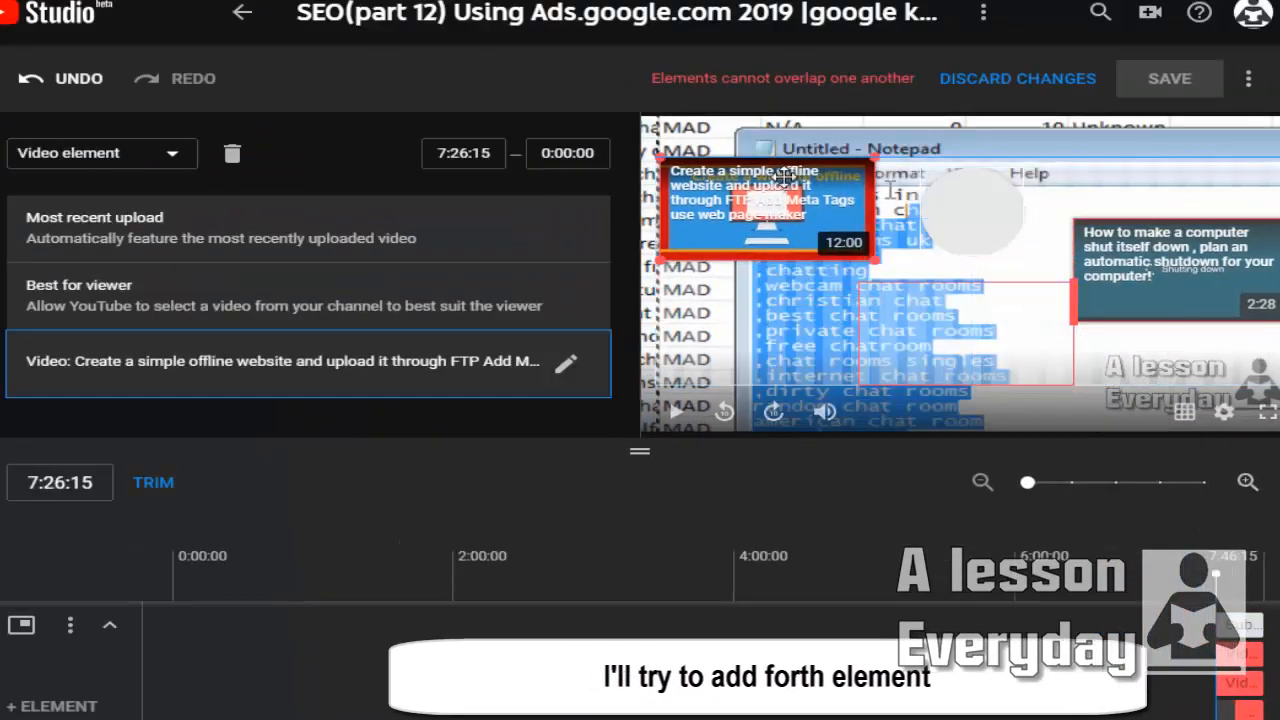
drag(1133, 270, 1172, 190)
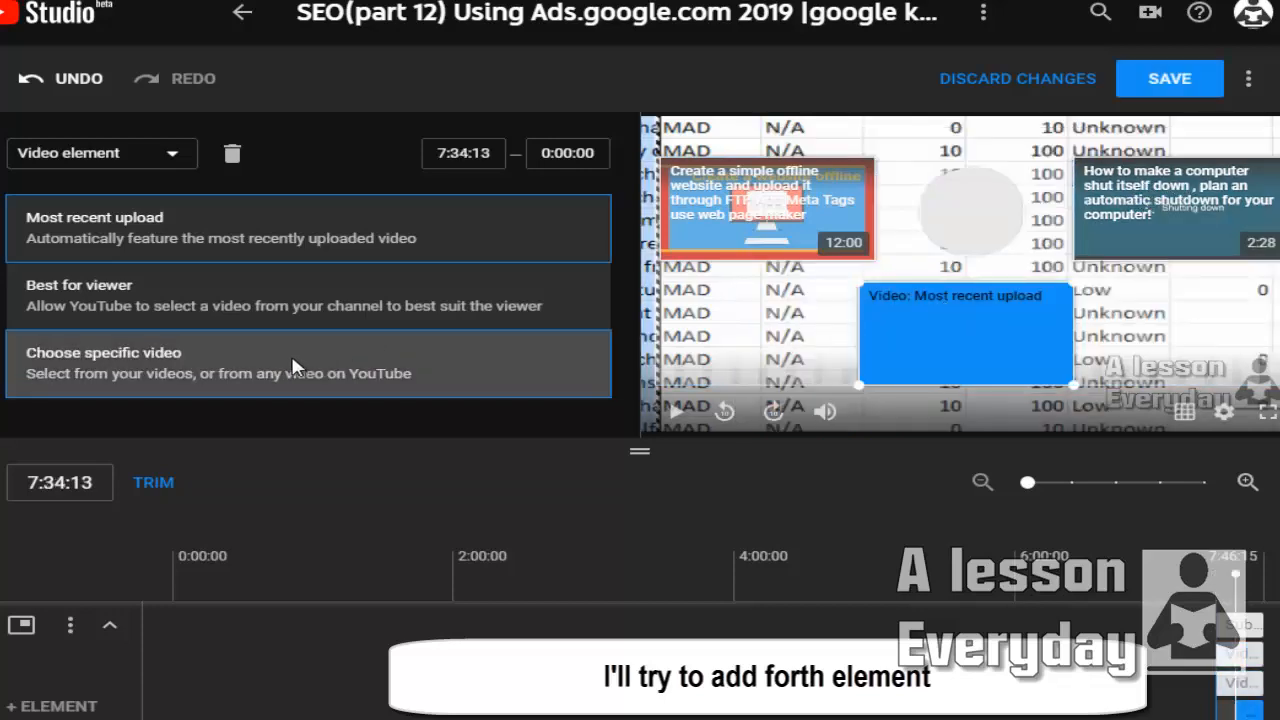
Set the new fourth video element to the specific video "Seo(part11) Link-add Yoast SEO to google webmaster tool".
click(330, 375)
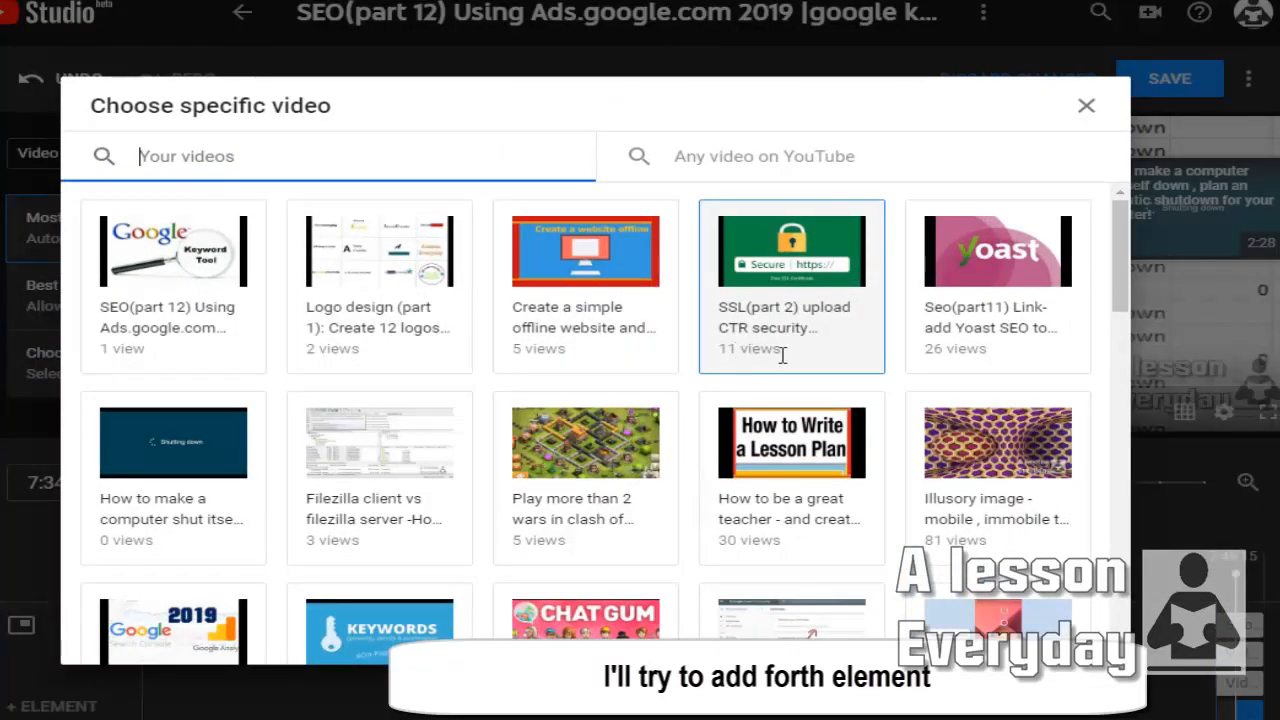
click(1000, 276)
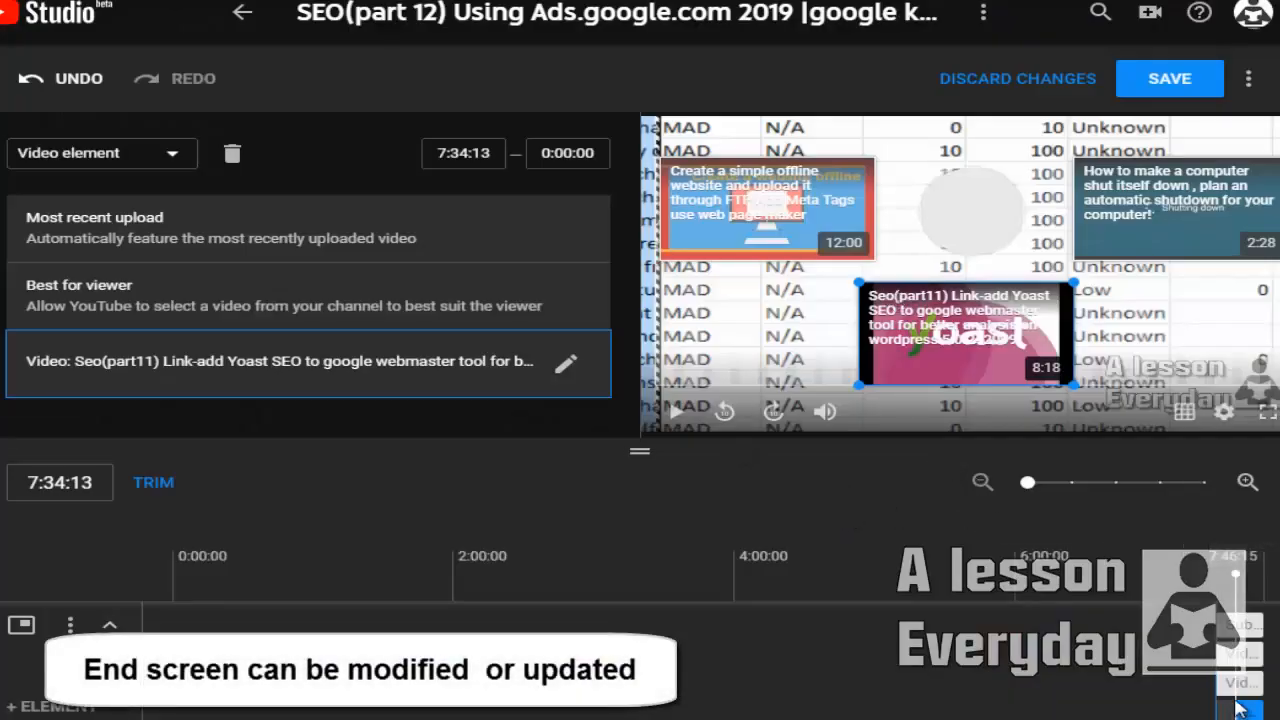
scroll(1239, 697, down, 2)
scroll(1239, 697, up, 4)
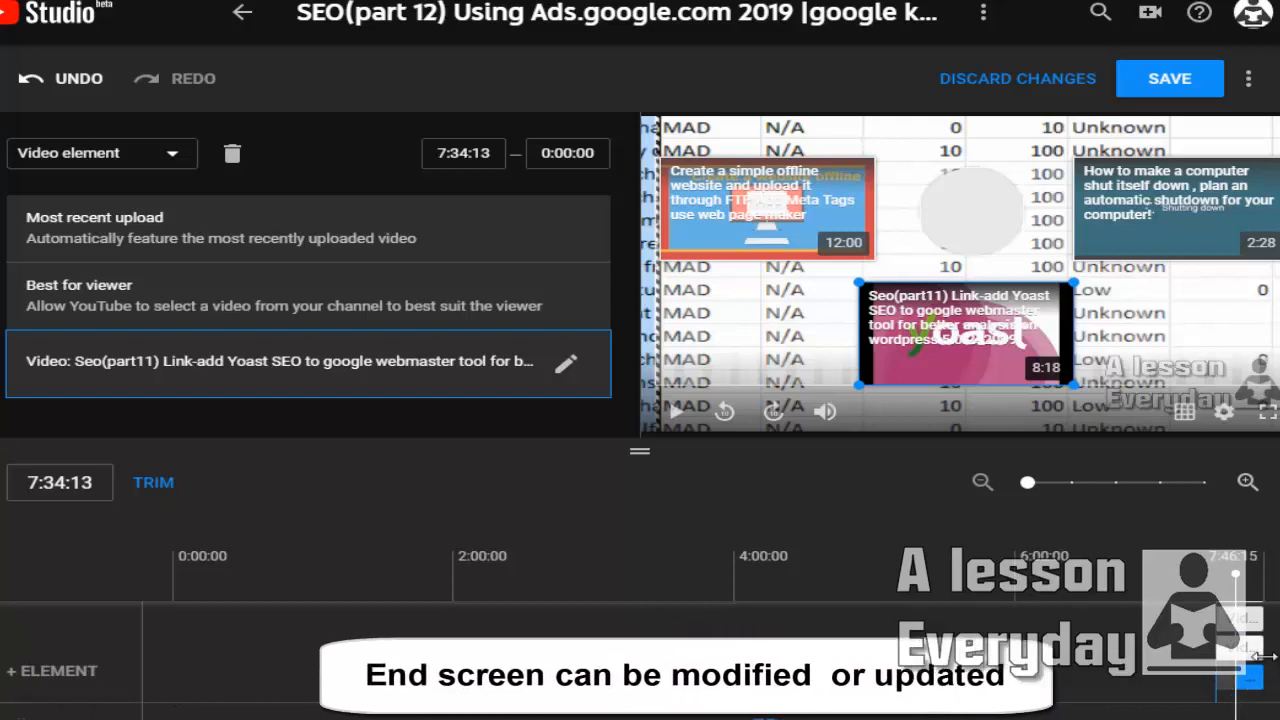
scroll(1265, 670, down, 2)
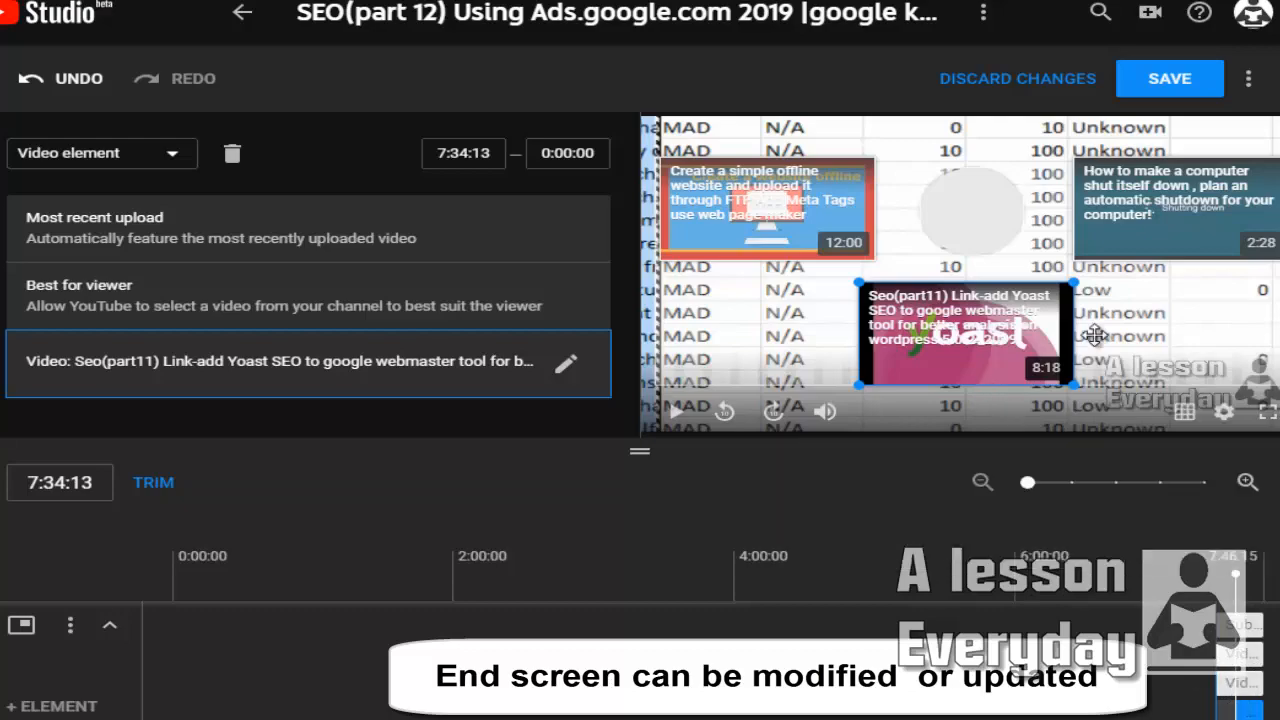
Save the end screen changes to the existing video.
click(1147, 88)
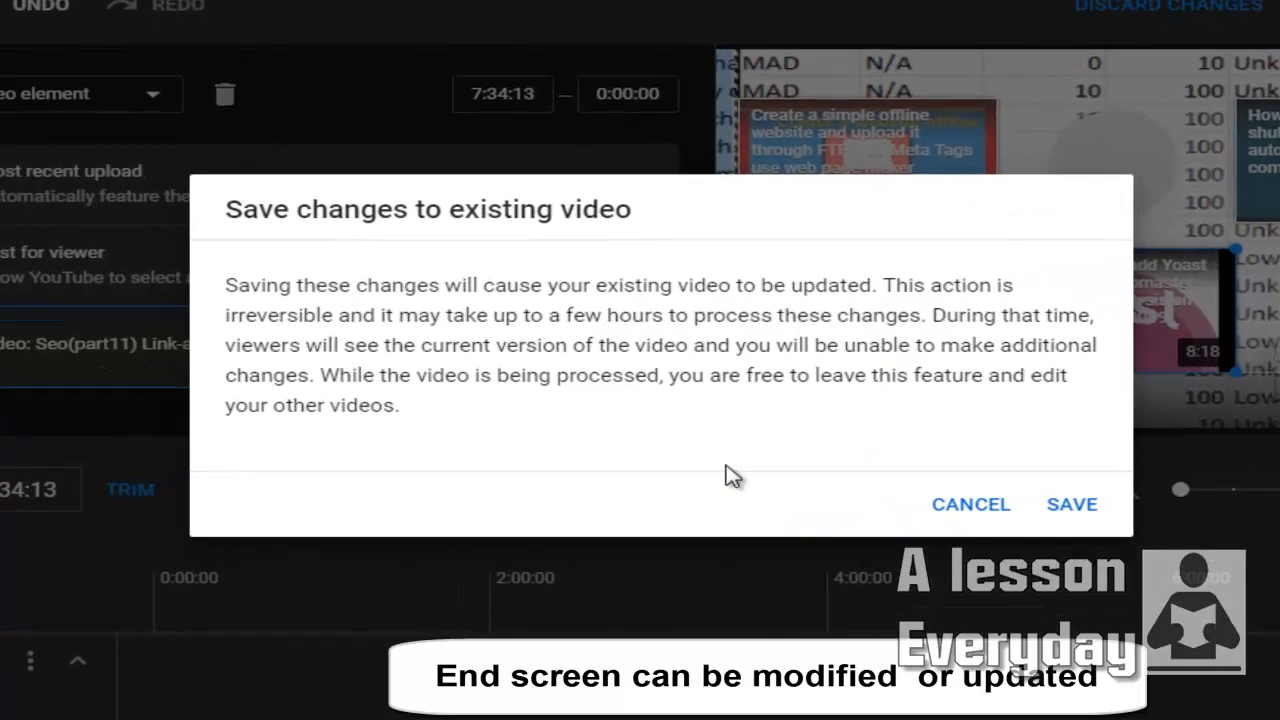